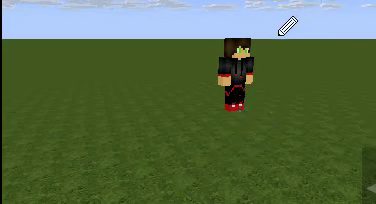
{"action": "mouse_move", "coordinate": [258, 33]}
{"action": "left_mouse_down"}
{"action": "mouse_move", "coordinate": [211, 127]}
{"action": "mouse_move", "coordinate": [272, 48]}
{"action": "left_mouse_up"}
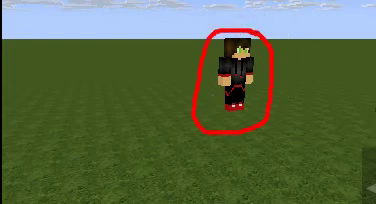
{"action": "left_click_drag", "start_coordinate": [273, 108], "coordinate": [206, 138]}
{"action": "left_click_drag", "start_coordinate": [160, 92], "coordinate": [282, 29]}
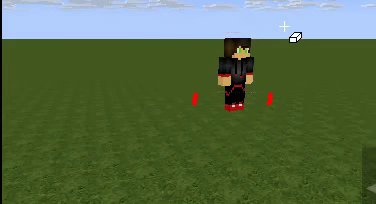
{"action": "left_click_drag", "start_coordinate": [191, 98], "coordinate": [299, 100]}
{"action": "left_click_drag", "start_coordinate": [293, 88], "coordinate": [135, 122]}
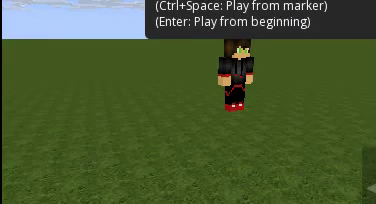
{"action": "key", "text": "Return"}
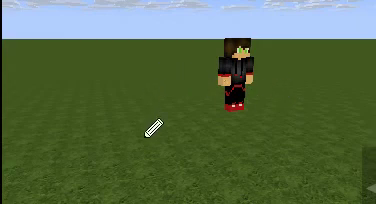
{"action": "left_click_drag", "start_coordinate": [192, 120], "coordinate": [240, 116]}
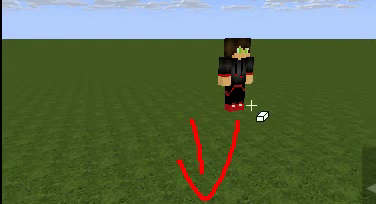
{"action": "left_click_drag", "start_coordinate": [159, 83], "coordinate": [253, 203]}
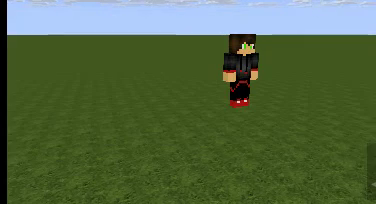
{"action": "key", "text": "space"}
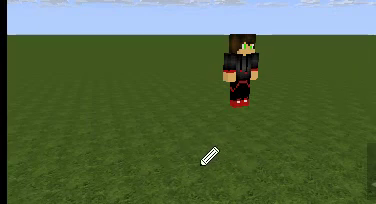
{"action": "left_click_drag", "start_coordinate": [128, 146], "coordinate": [165, 47]}
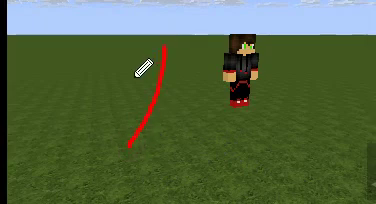
{"action": "left_click_drag", "start_coordinate": [132, 78], "coordinate": [220, 100]}
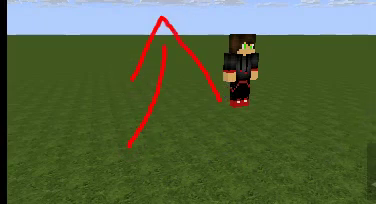
{"action": "mouse_move", "coordinate": [302, 27]}
{"action": "left_mouse_down"}
{"action": "mouse_move", "coordinate": [109, 135]}
{"action": "mouse_move", "coordinate": [48, 157]}
{"action": "left_mouse_up"}
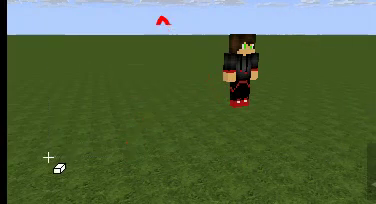
{"action": "left_click_drag", "start_coordinate": [127, 22], "coordinate": [196, 33]}
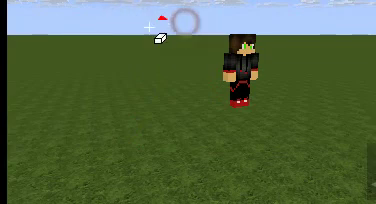
{"action": "left_click_drag", "start_coordinate": [150, 27], "coordinate": [149, 15]}
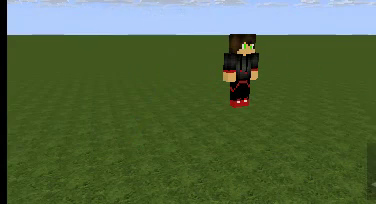